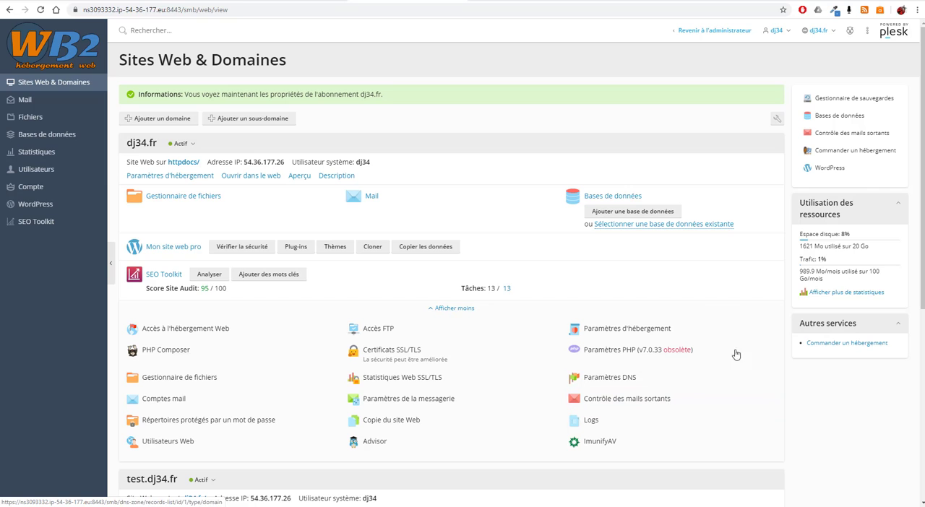
- Open the FTP access page for the dj34.fr domain
scroll(737, 367, down, 1)
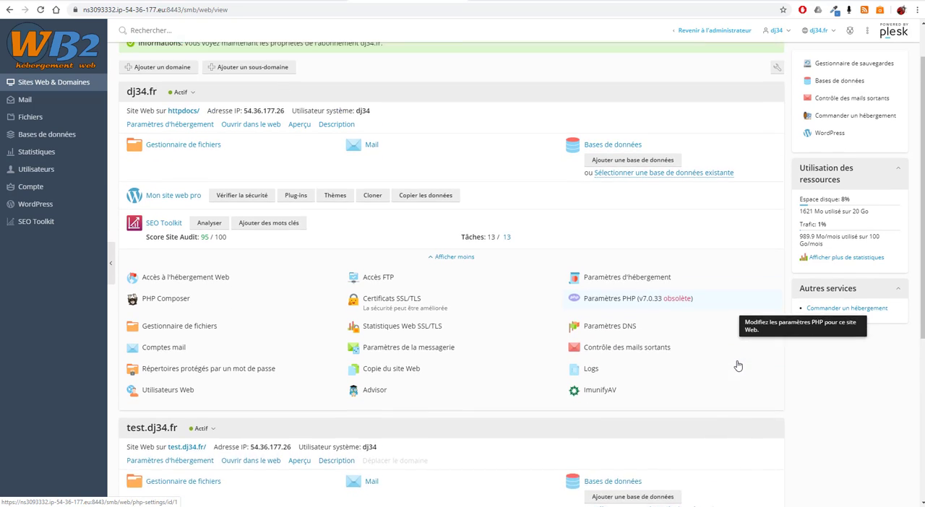
scroll(738, 366, up, 1)
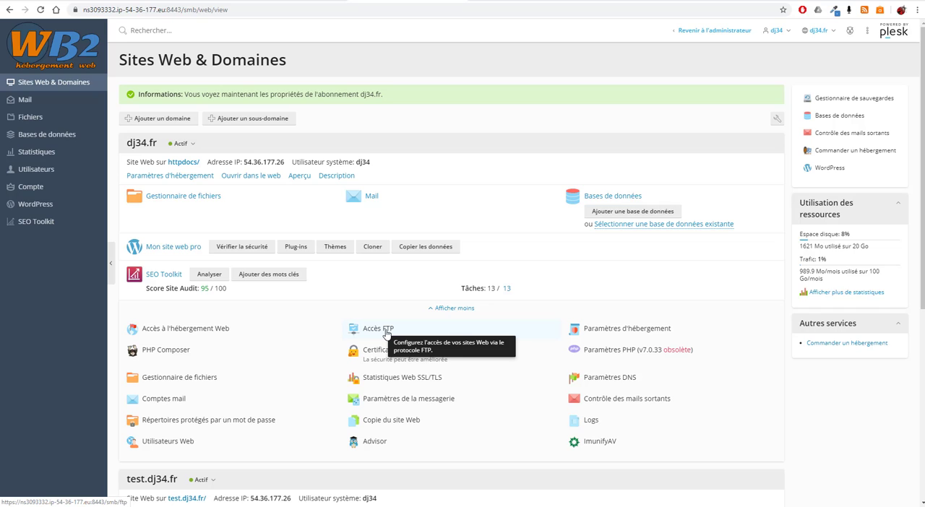
click(469, 308)
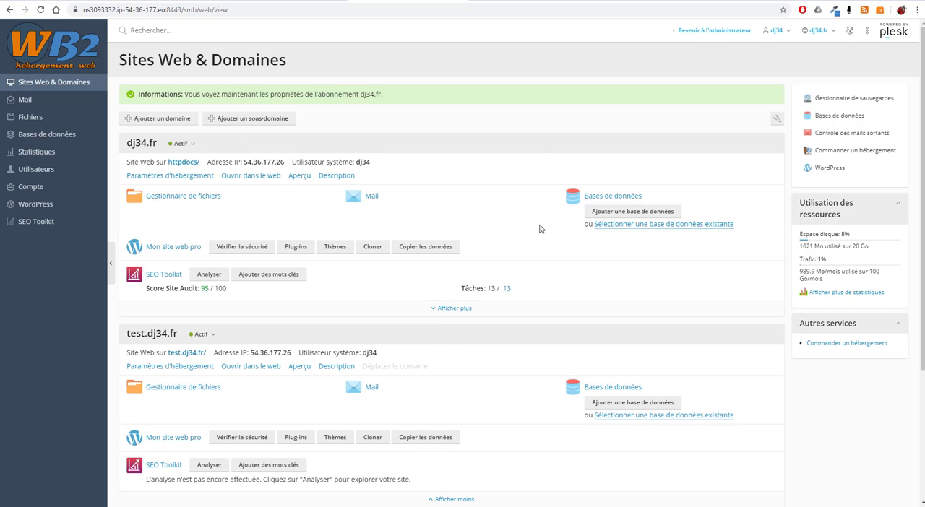
click(459, 310)
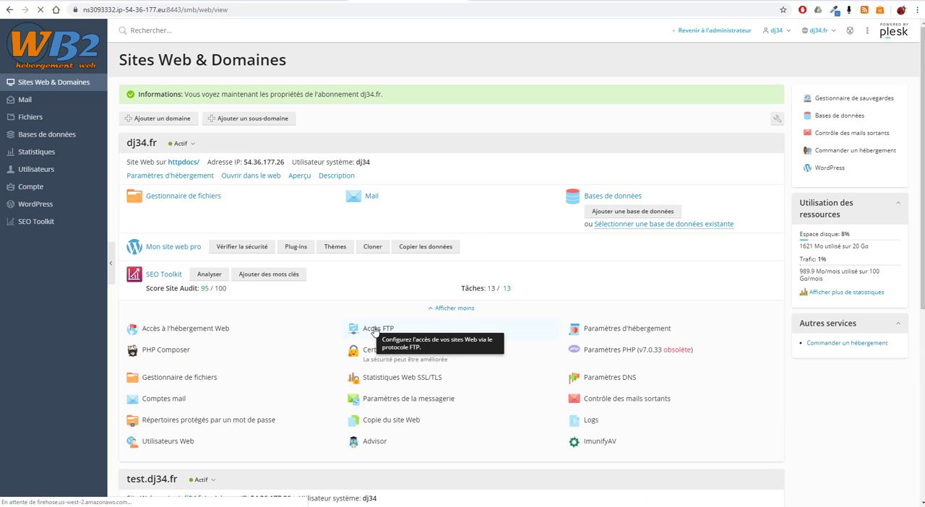
click(374, 331)
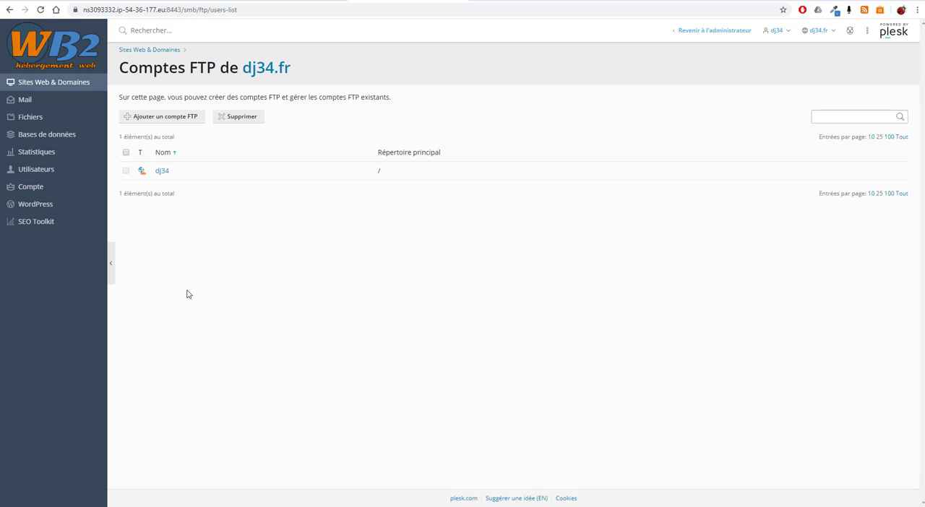
- Start adding an additional FTP account for dj34.fr and enter its account name
click(187, 121)
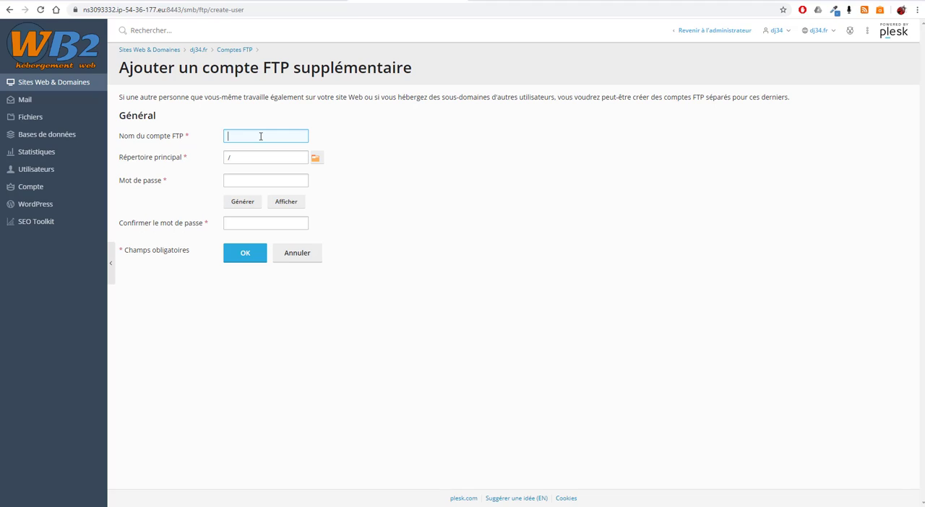
text(fred)
key(Tab)
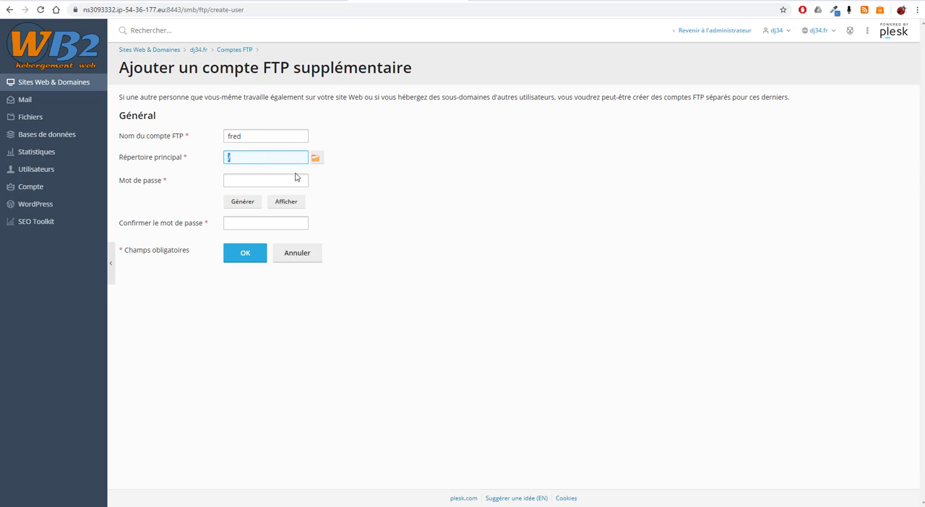
click(344, 188)
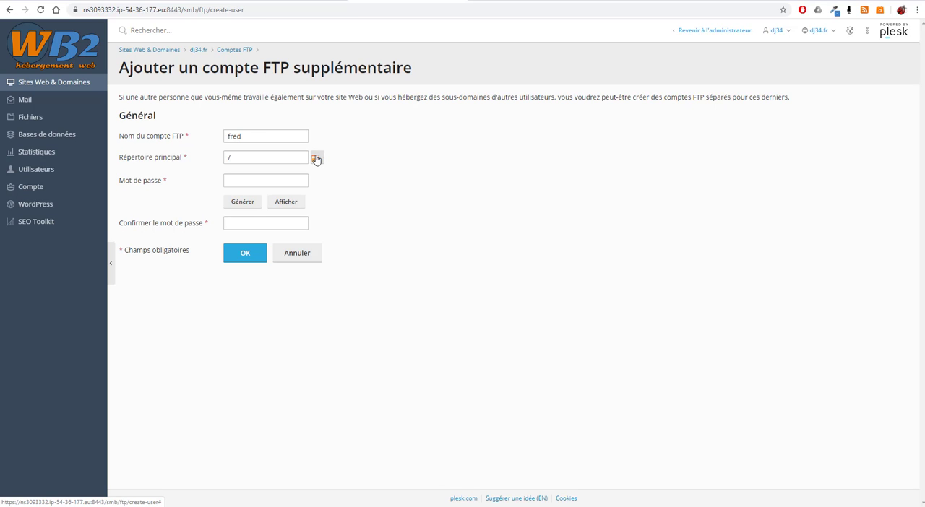
- Choose the httpdocs folder as the new FTP account's home directory
click(316, 159)
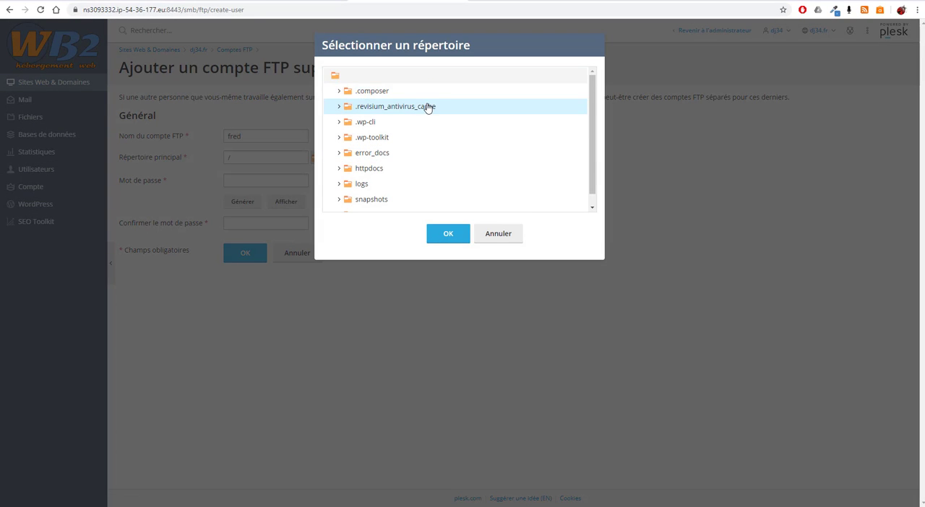
scroll(460, 117, down, 1)
scroll(434, 173, up, 1)
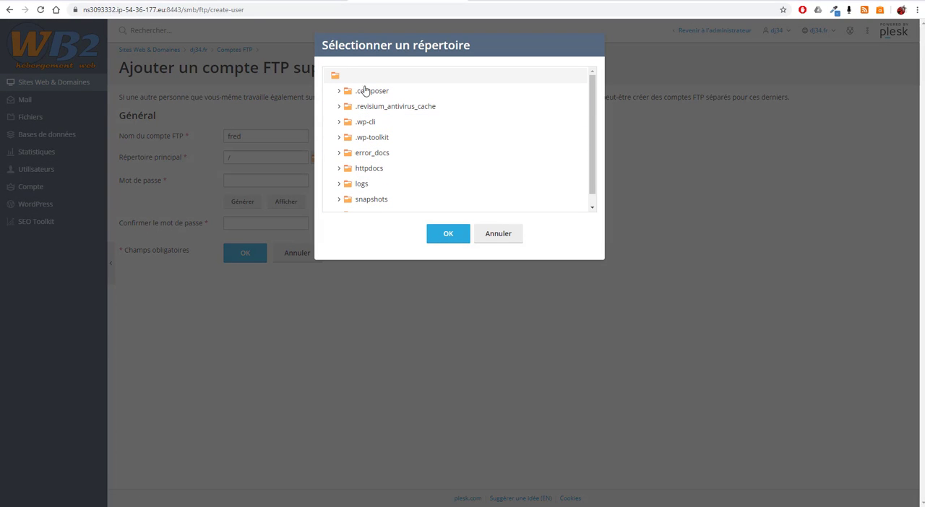
scroll(395, 200, down, 1)
scroll(396, 202, down, 1)
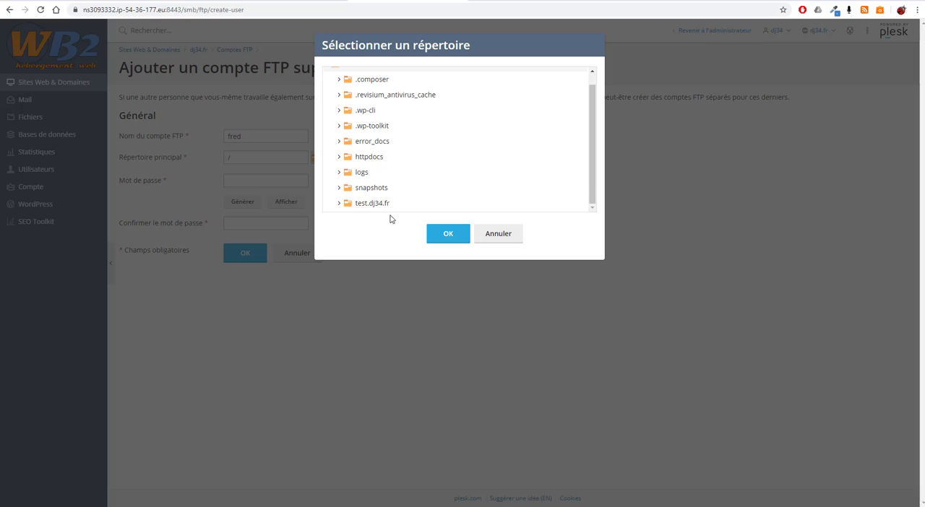
click(368, 160)
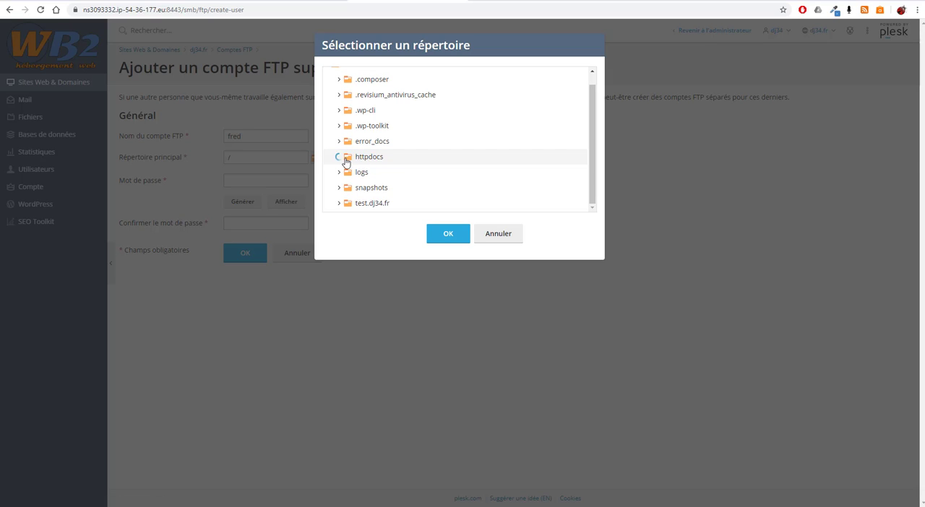
click(340, 158)
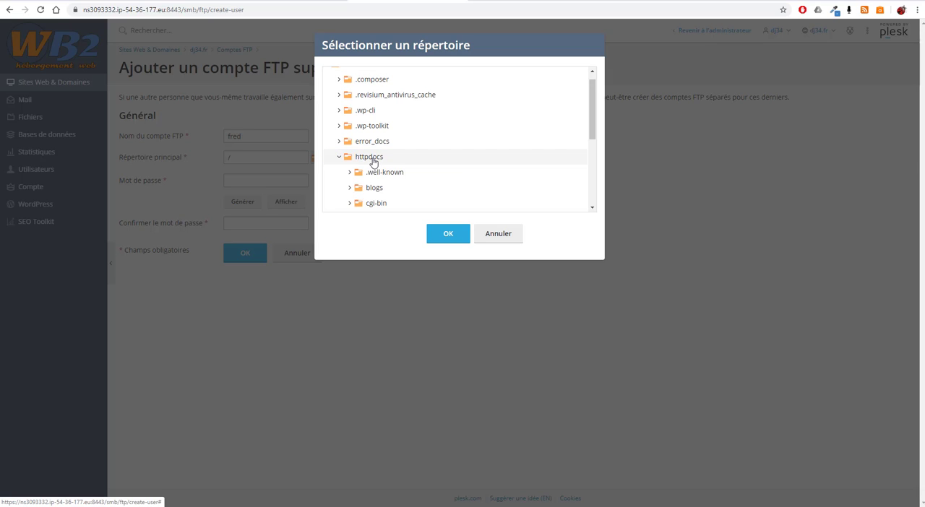
click(449, 234)
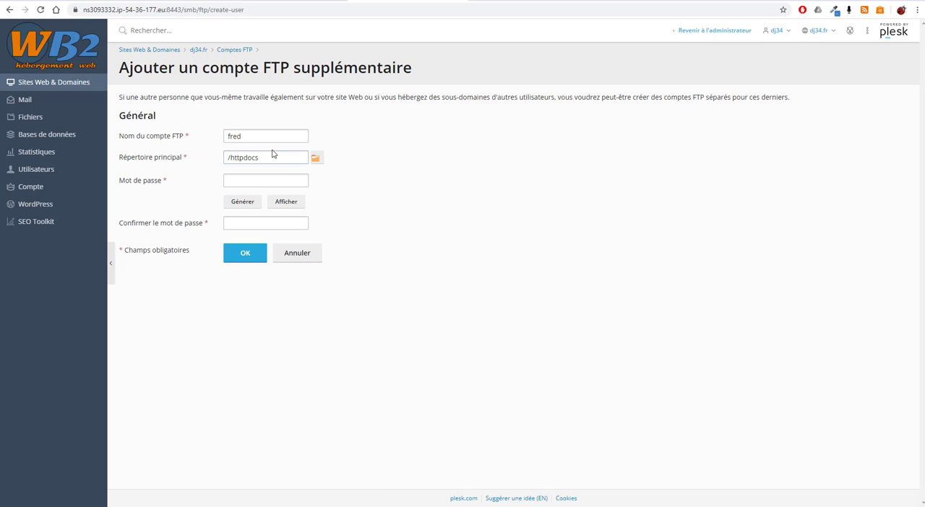
- Generate and reveal a password for the FTP account, copy it, and create the account
click(245, 203)
click(287, 203)
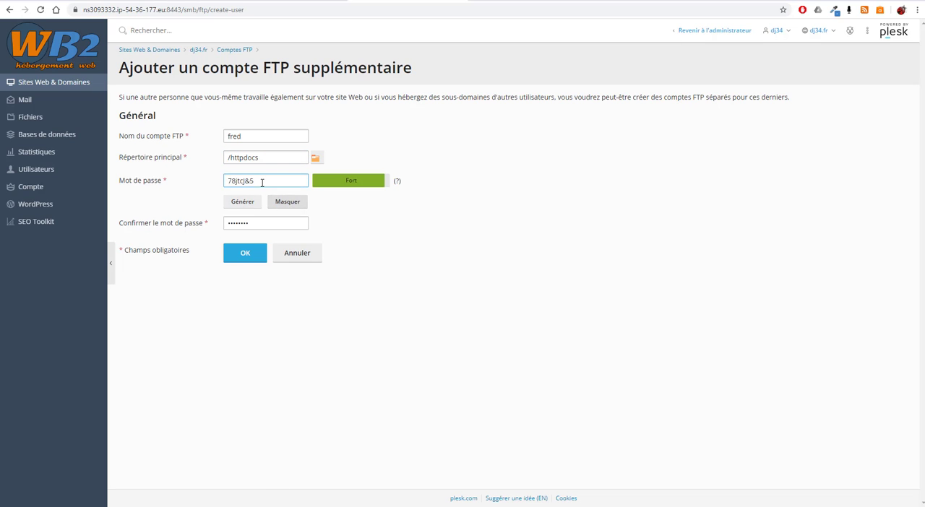
drag(258, 180, 217, 188)
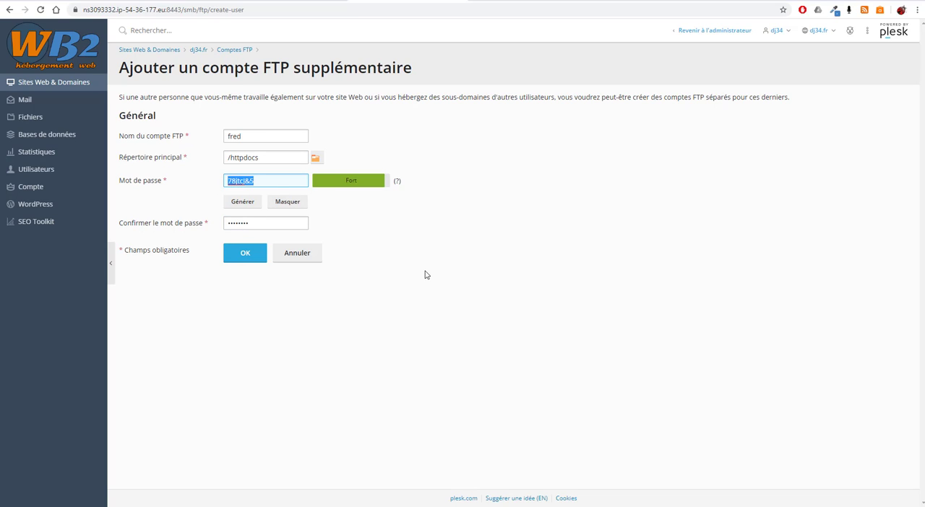
click(245, 253)
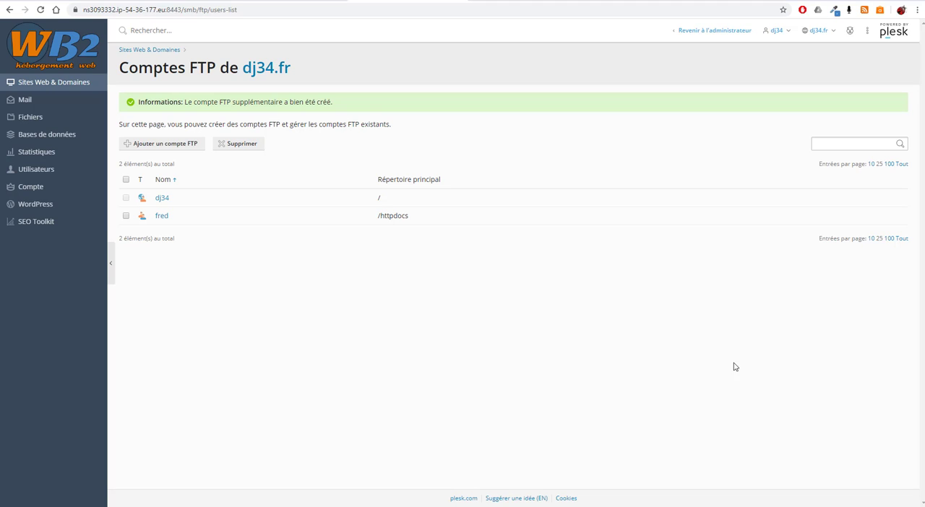
- Switch to FileZilla and place its window, not maximized, over the browser
key(alt+Tab)
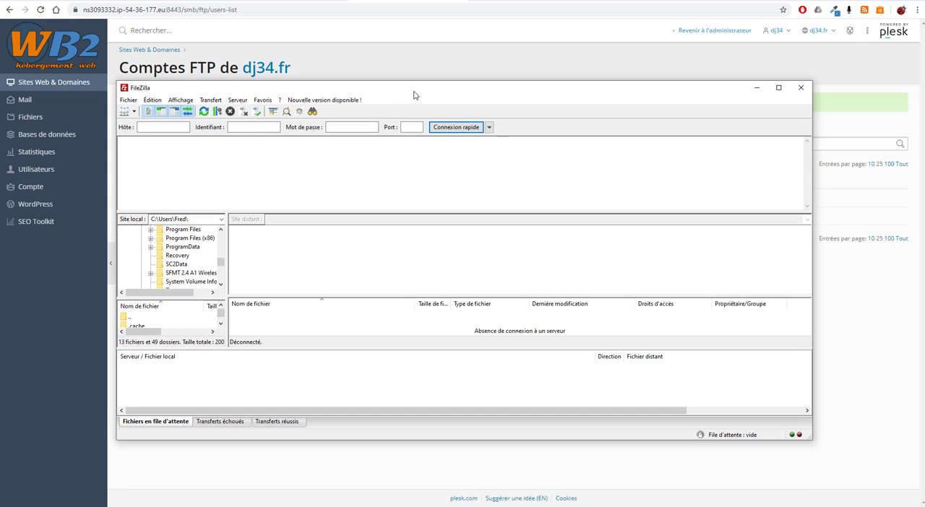
drag(402, 95, 315, 70)
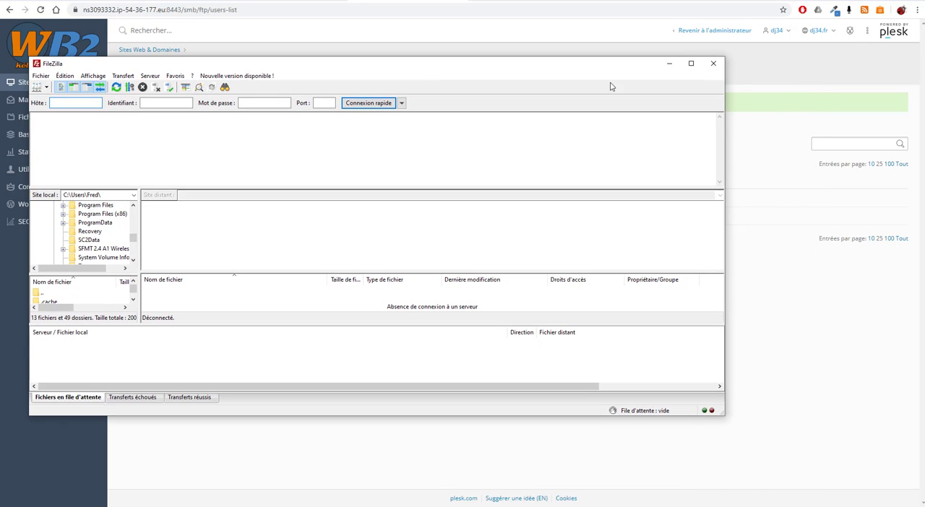
click(689, 64)
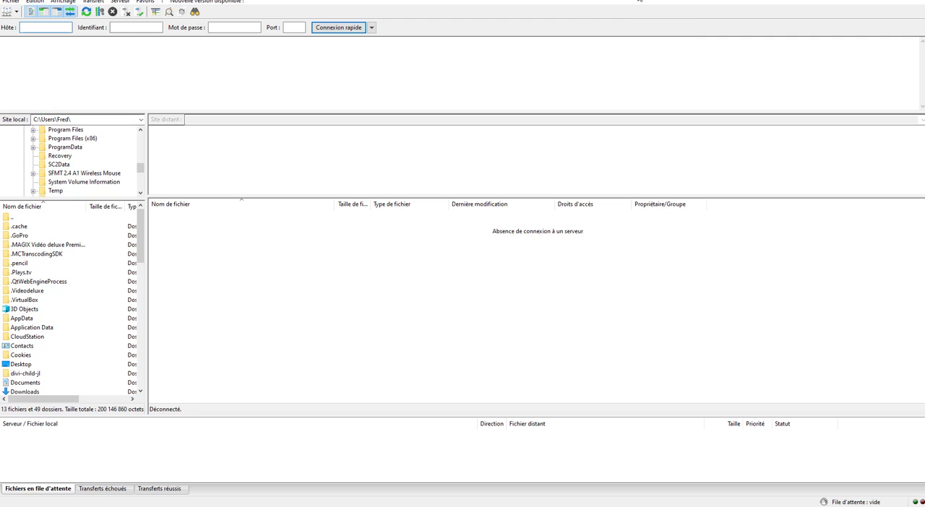
drag(596, 0, 454, 42)
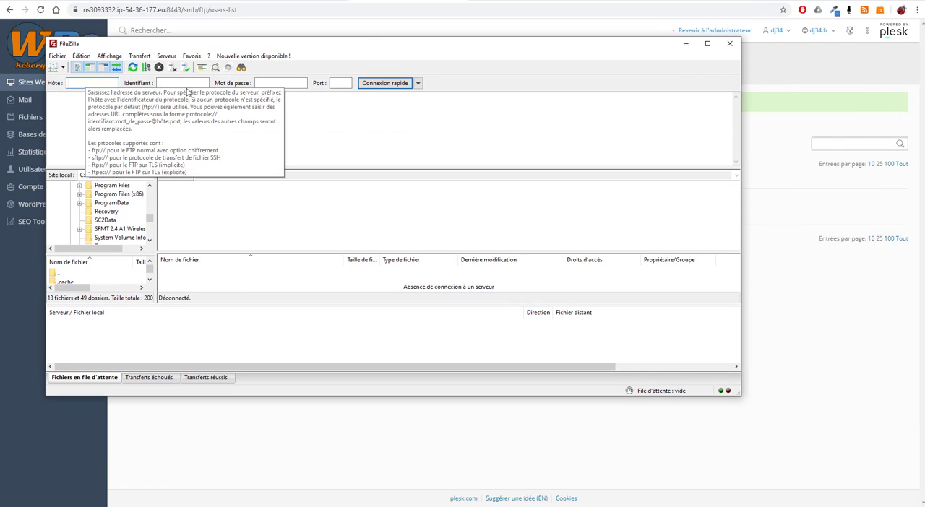
- Set the quick connection's port to 21, enter the FTP user name, and paste the account password
click(289, 83)
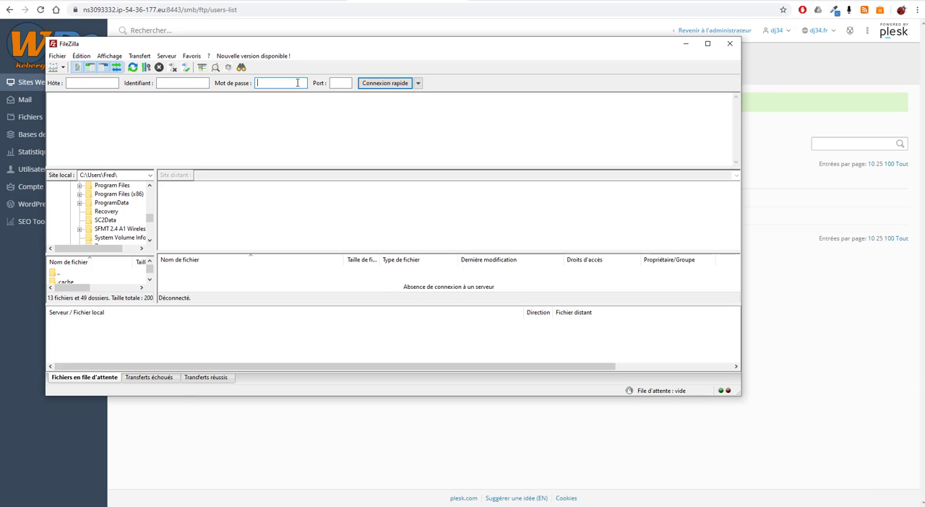
click(343, 83)
text(21)
text(fred)
click(259, 83)
key(ctrl+v)
- Set the host to dj34.fr and connect to the FTP server
click(98, 83)
drag(231, 44, 329, 86)
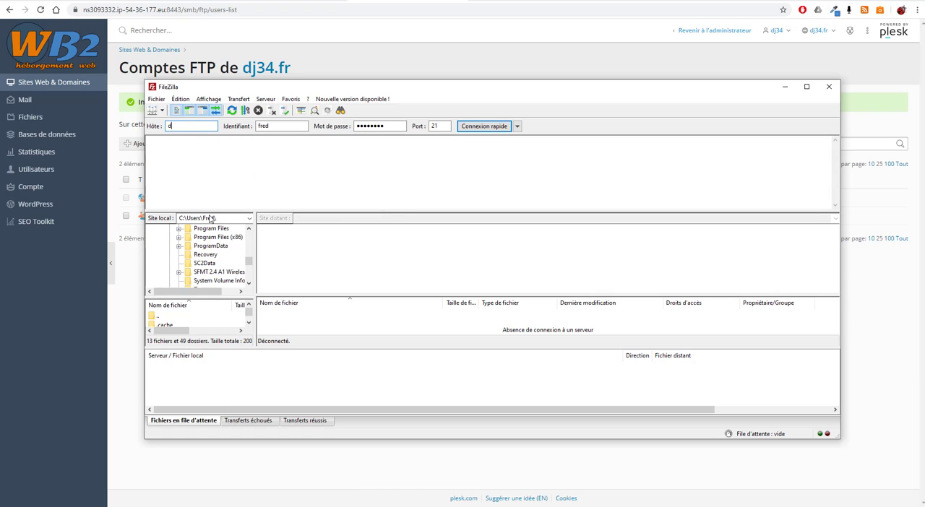
text(34.fr)
click(489, 130)
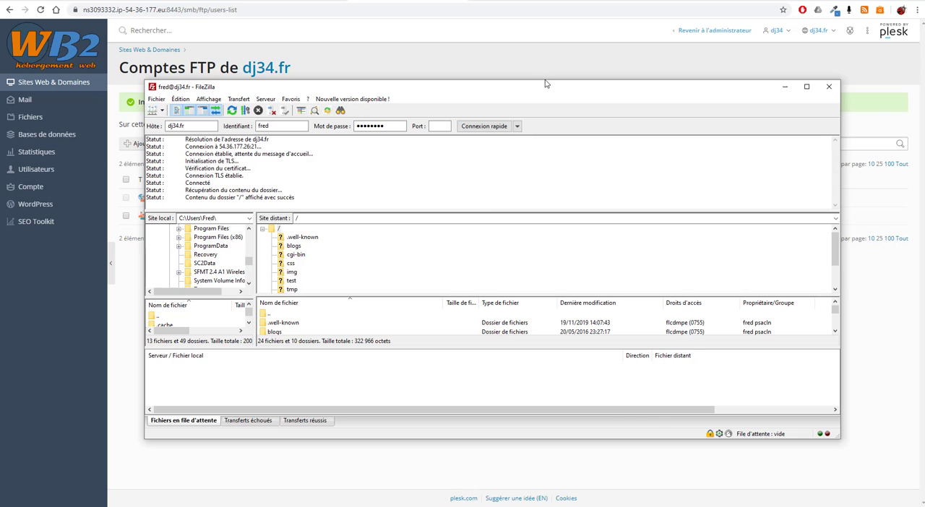
- Examine the folders and files in the remote root directory in an enlarged window, and close FileZilla
drag(545, 82, 559, 10)
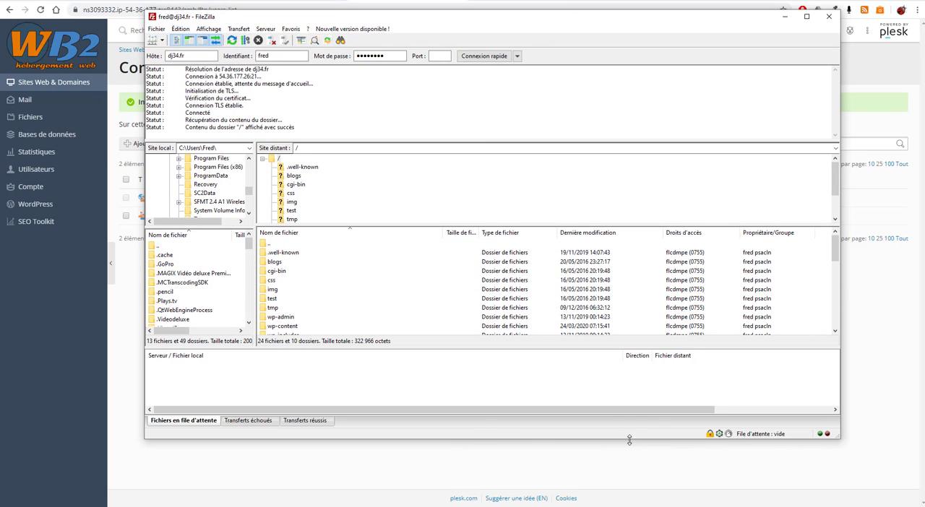
drag(628, 439, 629, 497)
scroll(339, 282, down, 5)
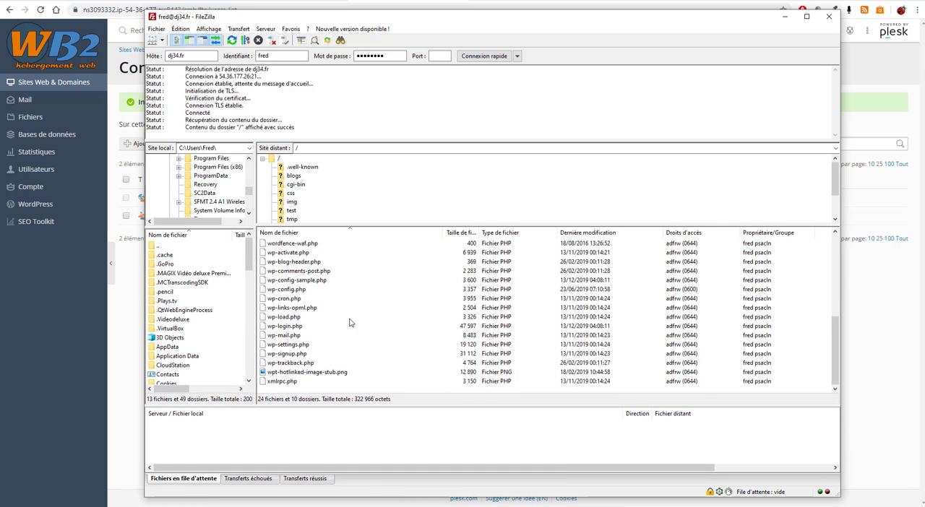
scroll(318, 274, up, 6)
scroll(289, 273, down, 1)
scroll(289, 273, down, 5)
scroll(289, 275, up, 6)
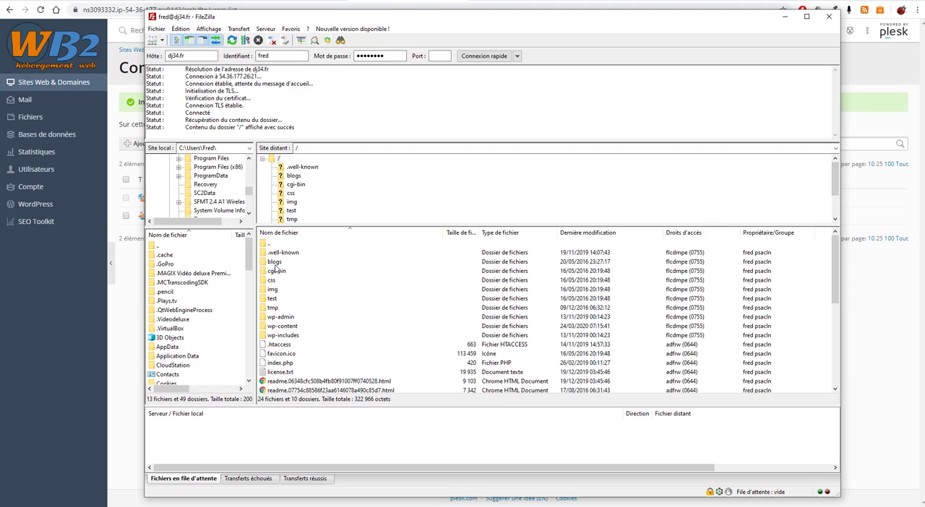
scroll(288, 349, down, 6)
scroll(305, 325, up, 6)
scroll(339, 358, down, 6)
scroll(345, 357, up, 6)
click(829, 16)
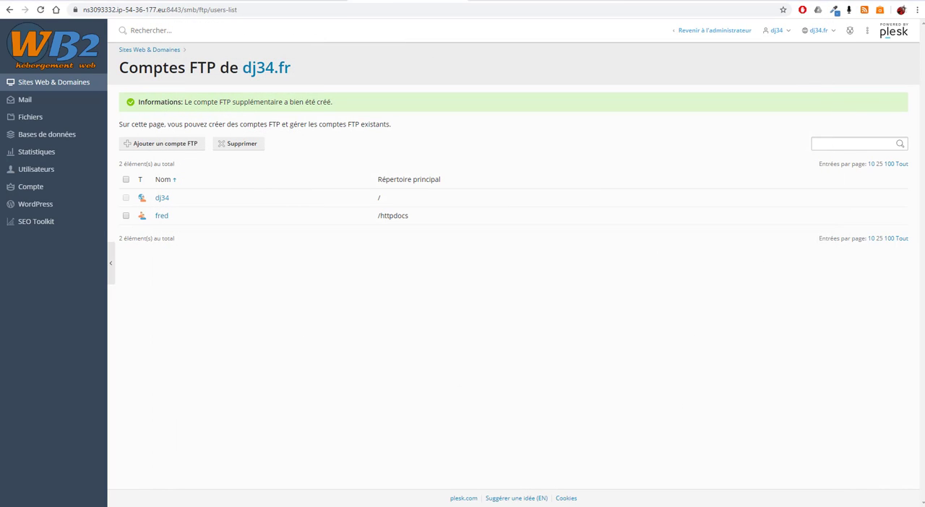